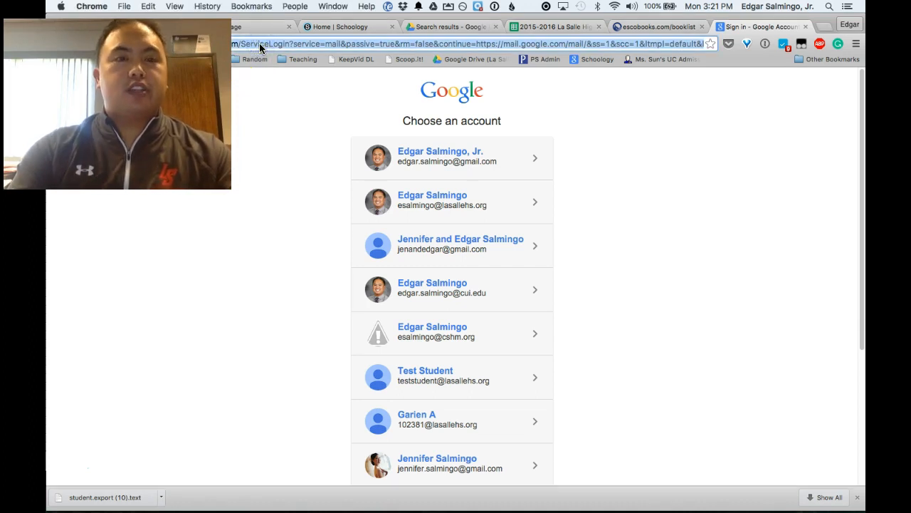
Step: Go to the Schoology site and sign in with the school Google account using the saved password
{"action": "type", "text": "la"}
{"action": "key", "text": "Down"}
{"action": "key", "text": "Down"}
{"action": "key", "text": "Down"}
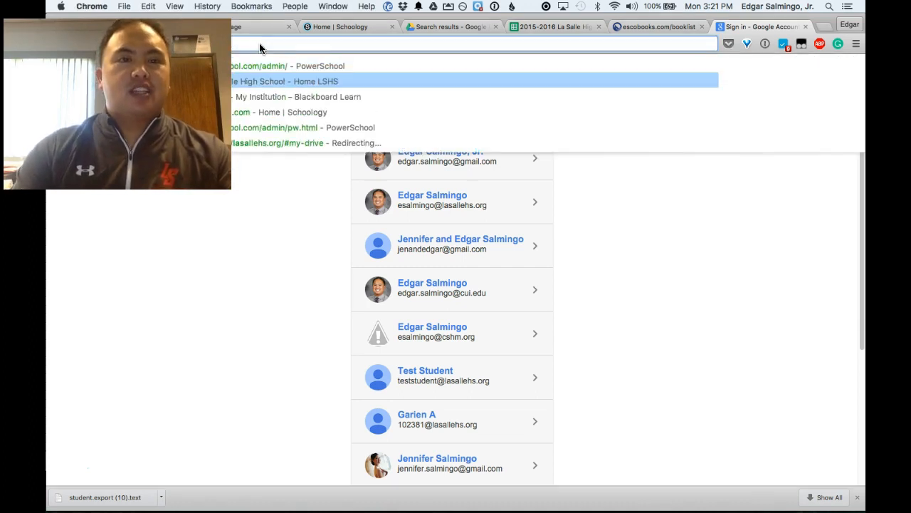
{"action": "key", "text": "Return"}
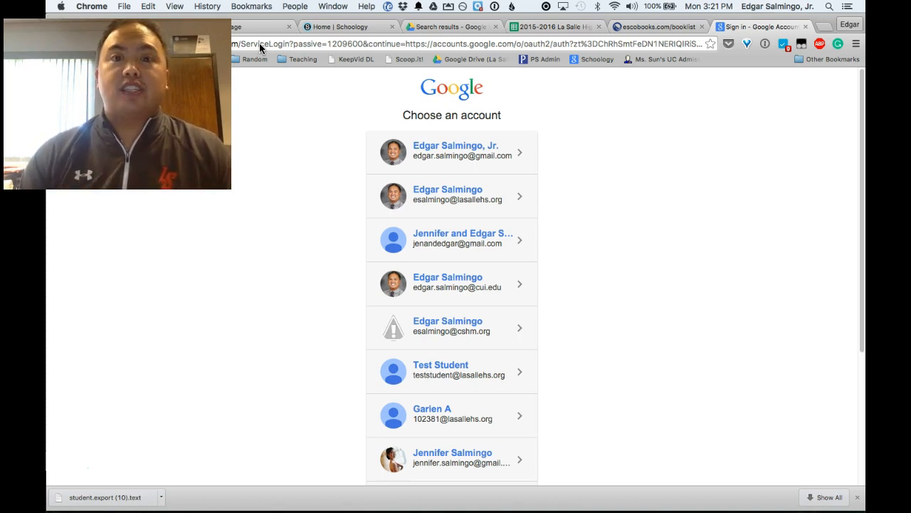
{"action": "left_click", "coordinate": [459, 191]}
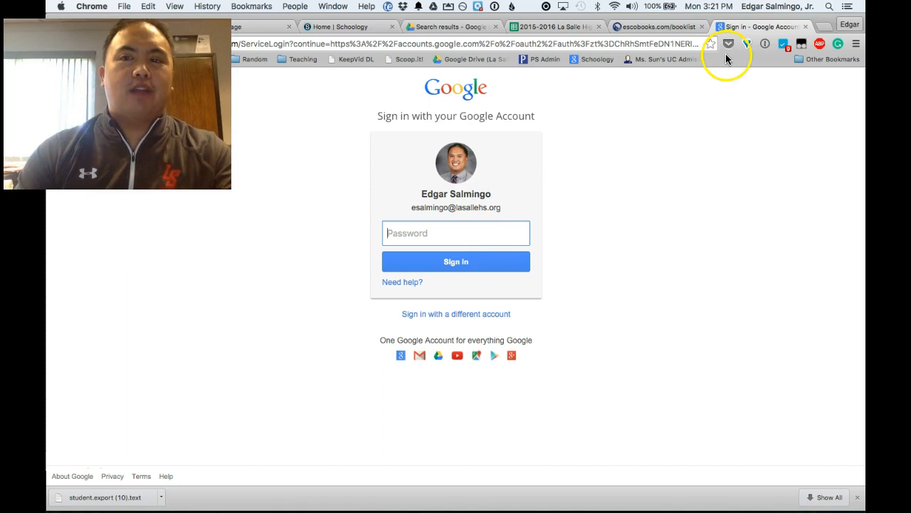
{"action": "left_click", "coordinate": [765, 44]}
{"action": "left_click", "coordinate": [753, 95]}
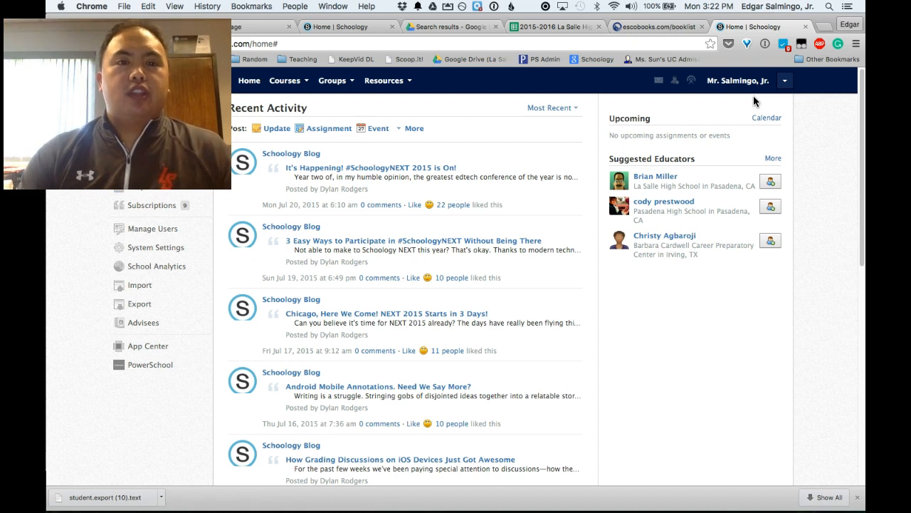
Step: Open the Humanities A: Section 1 course, then switch to the Personal resources page
{"action": "left_click", "coordinate": [300, 88]}
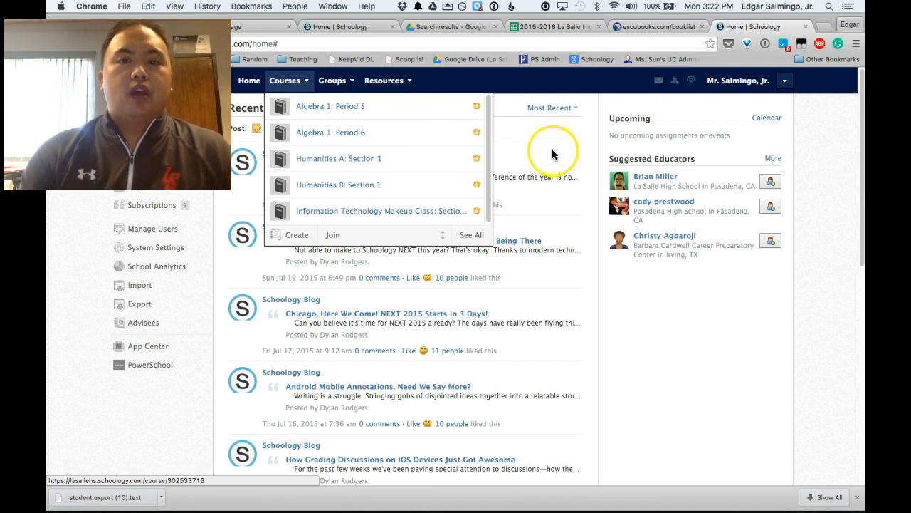
{"action": "left_click", "coordinate": [331, 167]}
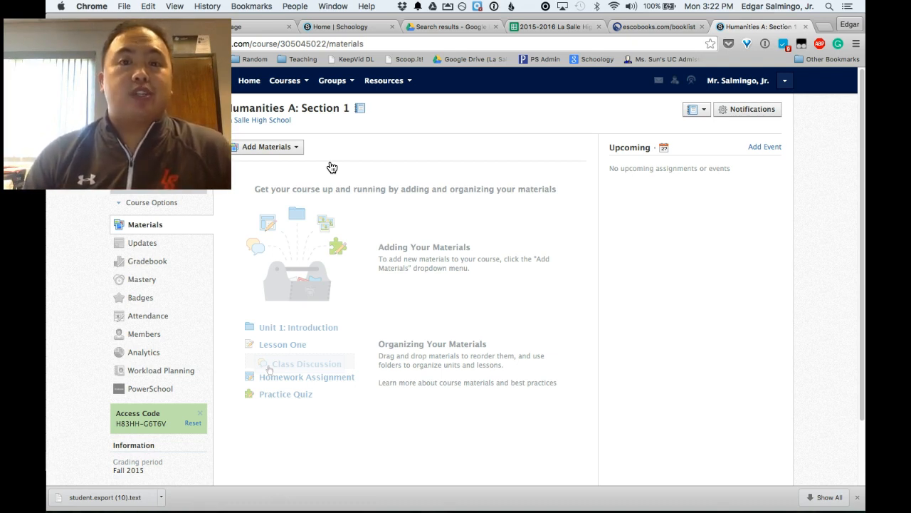
{"action": "left_click", "coordinate": [389, 81]}
{"action": "left_click", "coordinate": [393, 113]}
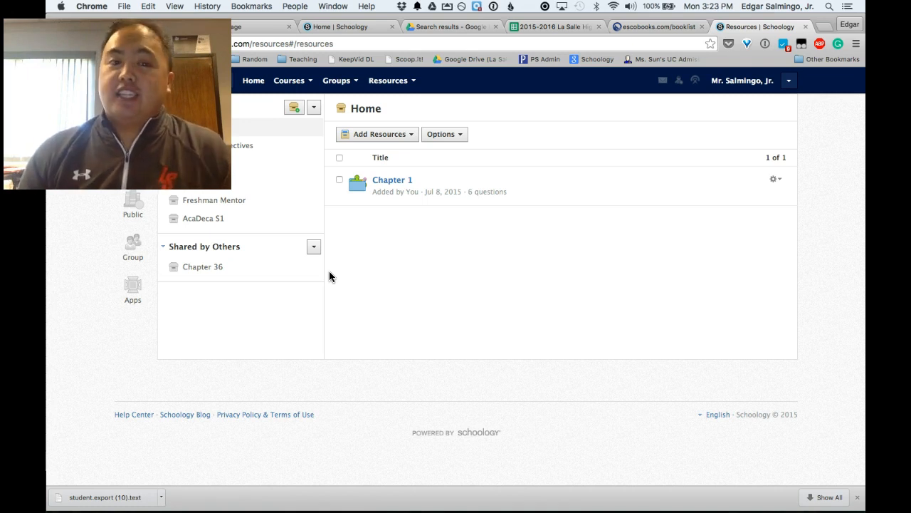
Step: Create a personal resource collection titled 'Humanities S1' and open it
{"action": "left_click", "coordinate": [300, 113]}
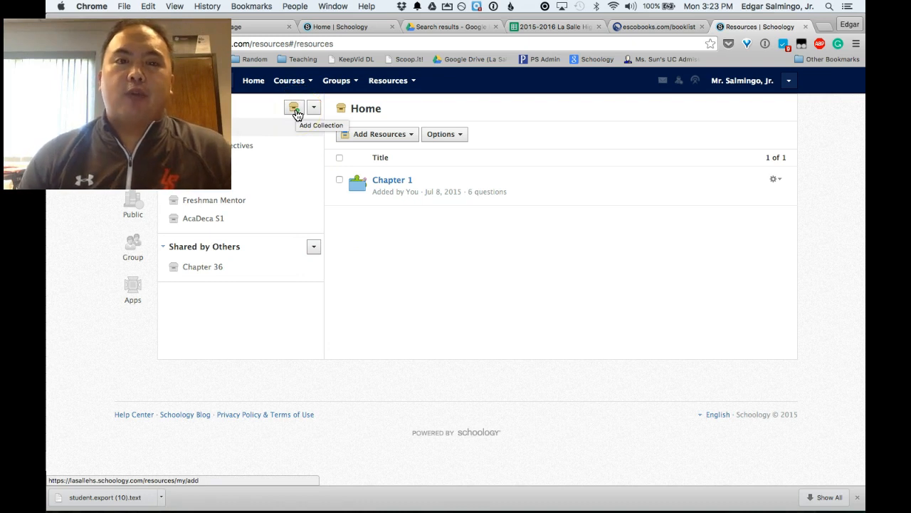
{"action": "left_click", "coordinate": [297, 114]}
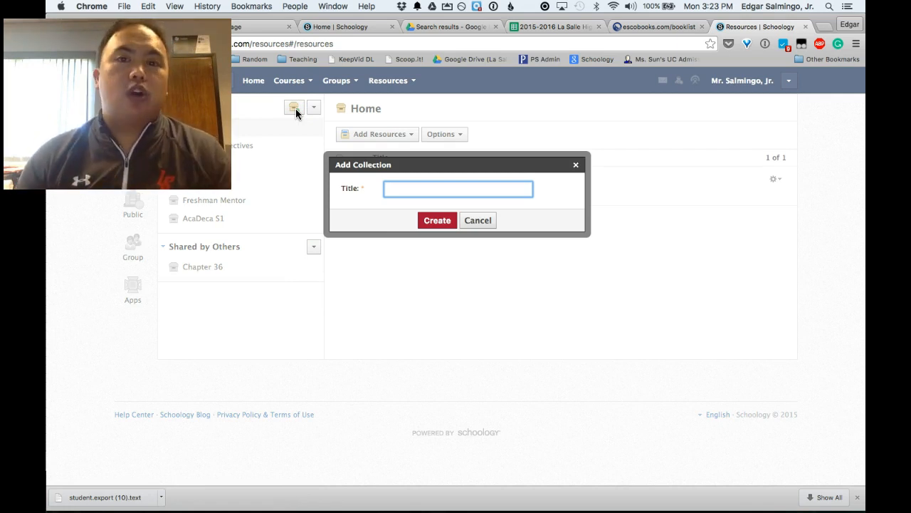
{"action": "type", "text": "Humanities S1"}
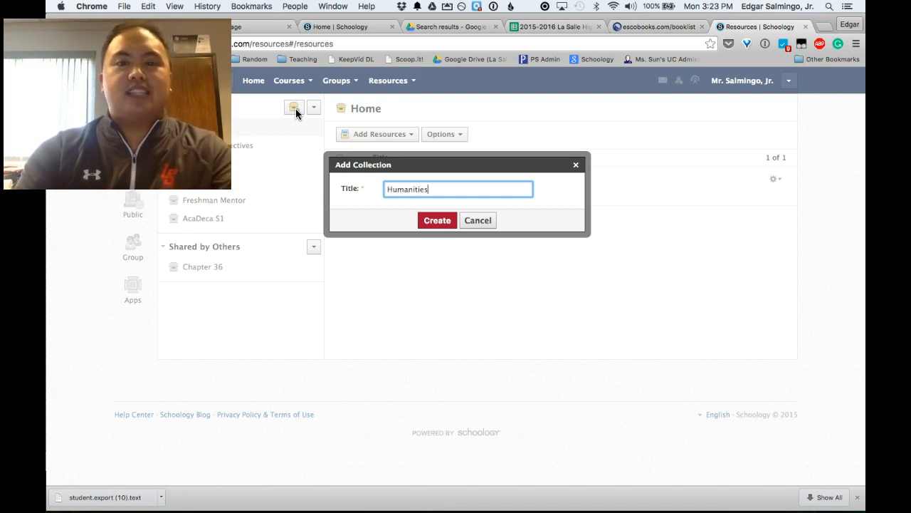
{"action": "left_click", "coordinate": [438, 221]}
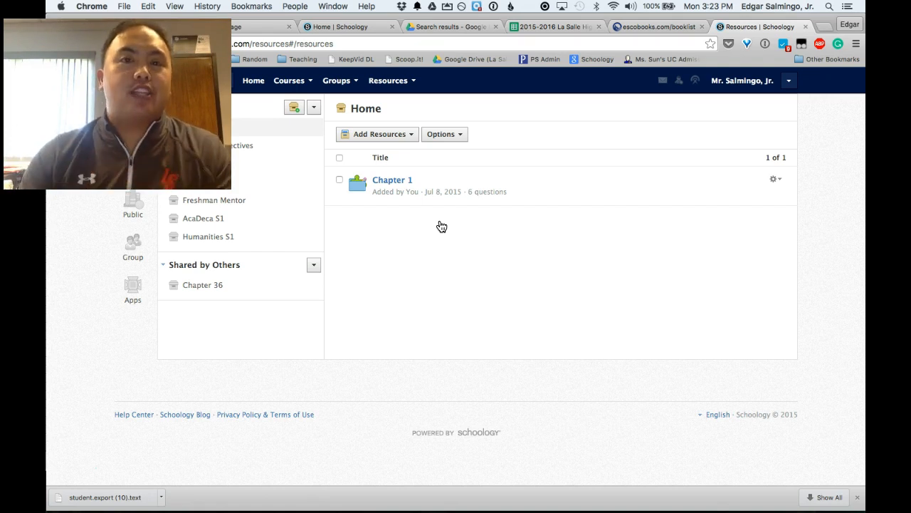
{"action": "left_click", "coordinate": [221, 238]}
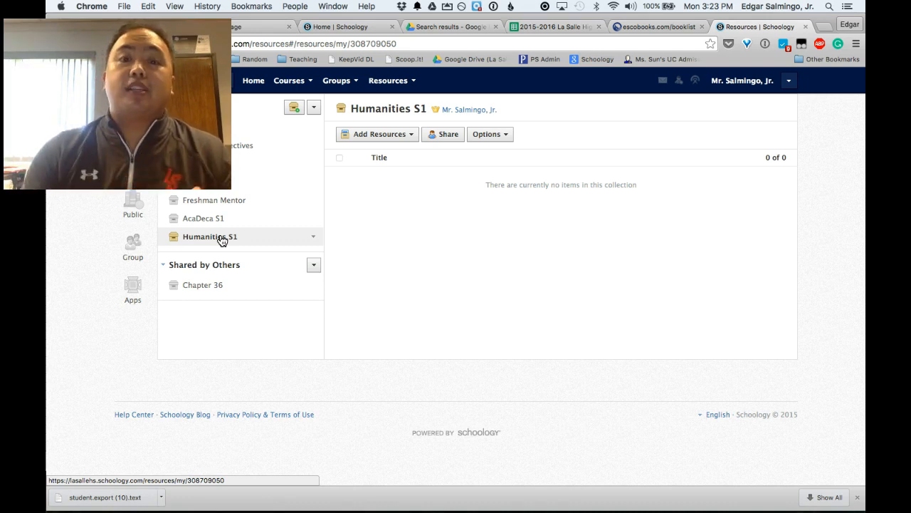
Step: Add a red folder named 'Art' to Humanities S1 and open it
{"action": "left_click", "coordinate": [397, 135]}
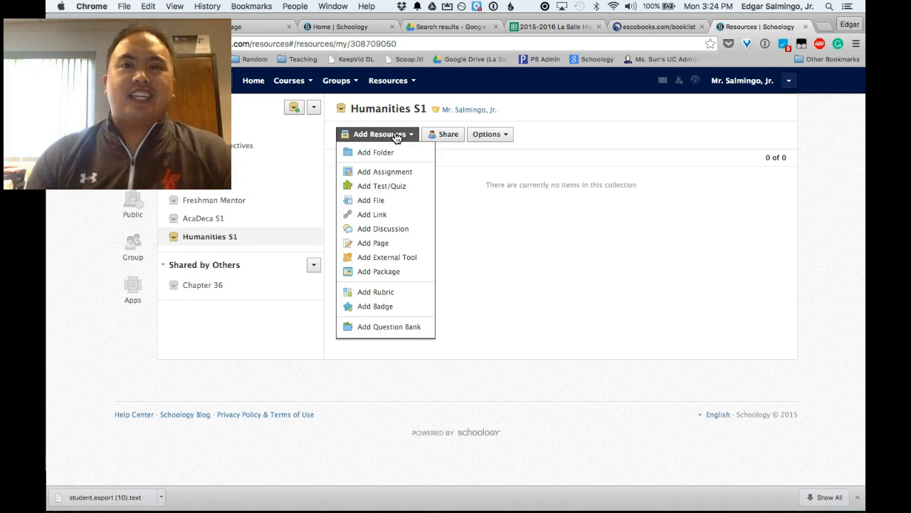
{"action": "left_click", "coordinate": [490, 185]}
{"action": "left_click", "coordinate": [411, 135]}
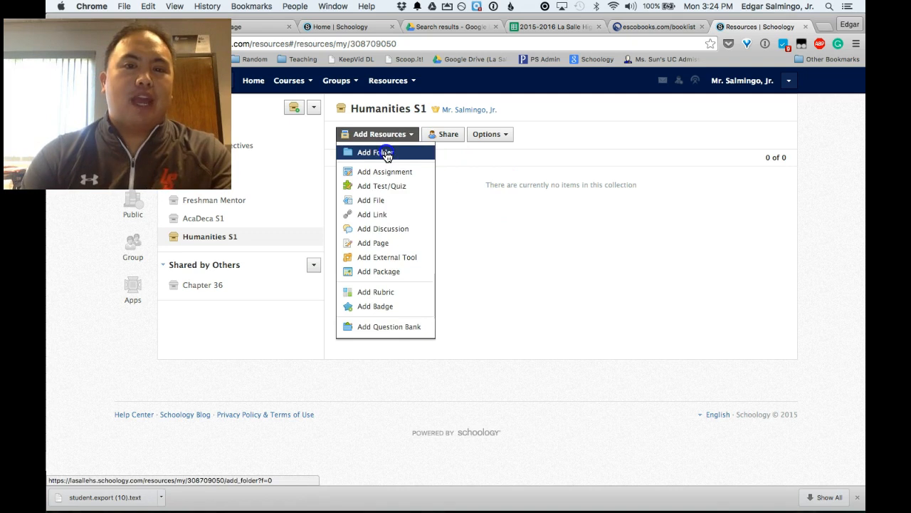
{"action": "left_click", "coordinate": [388, 151]}
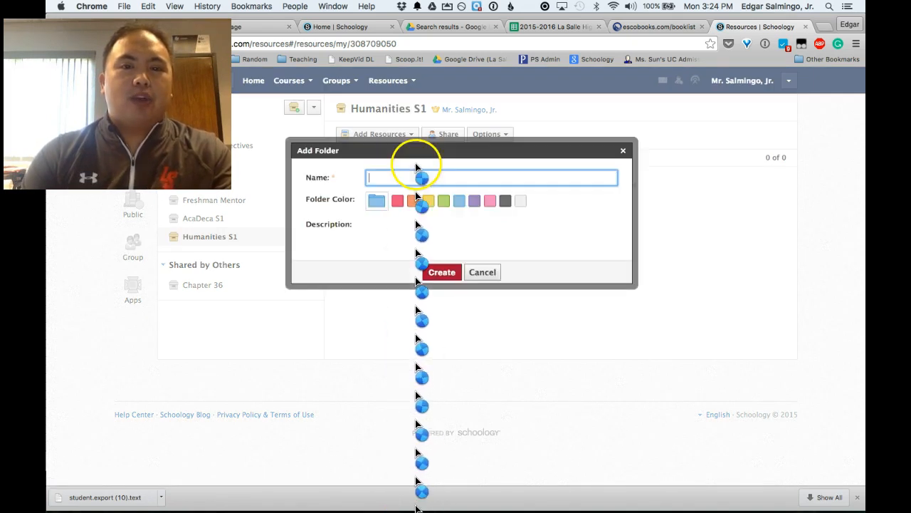
{"action": "type", "text": "Art"}
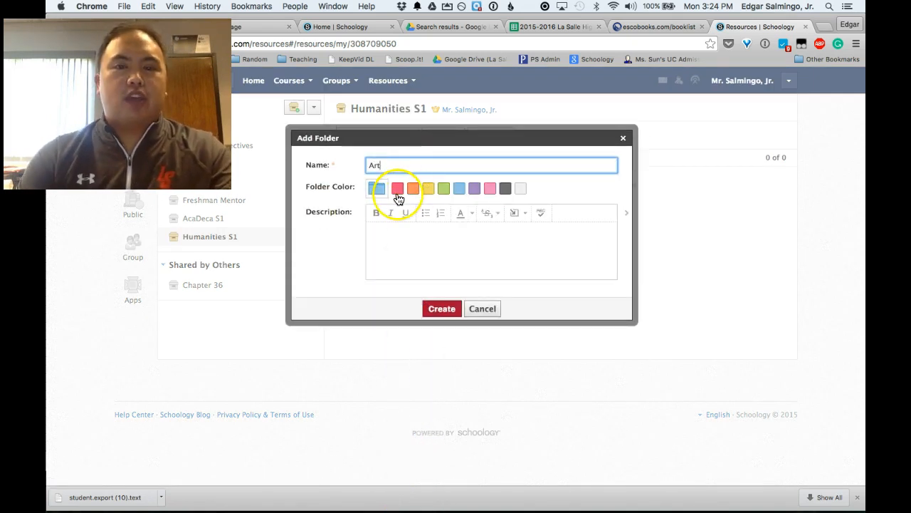
{"action": "left_click", "coordinate": [397, 194]}
{"action": "left_click", "coordinate": [442, 309]}
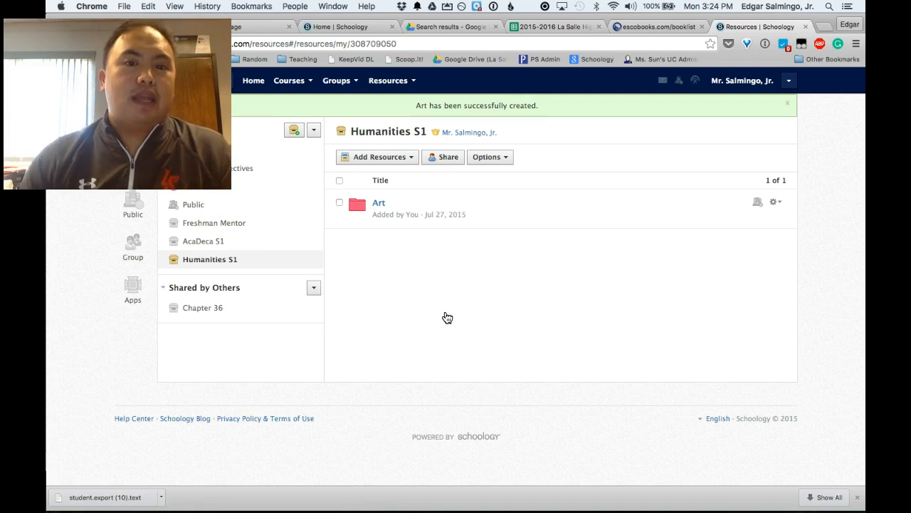
{"action": "left_click", "coordinate": [379, 203]}
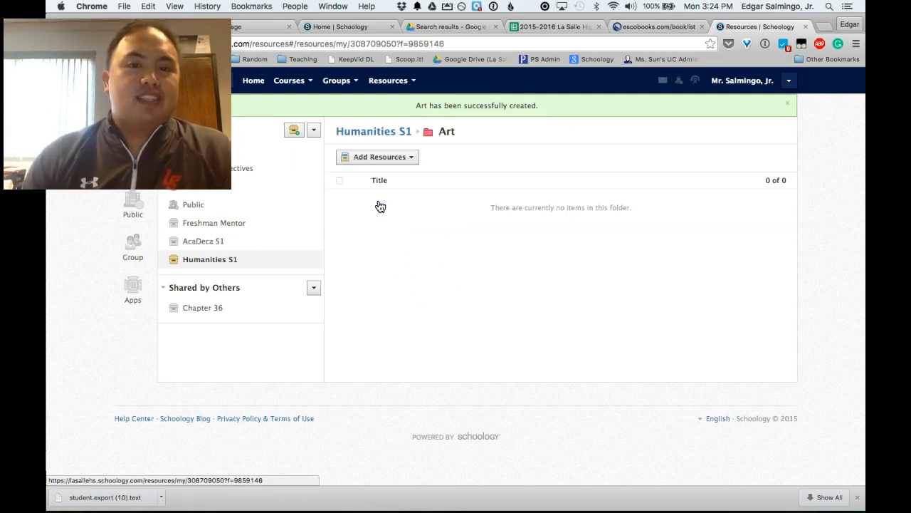
{"action": "left_click", "coordinate": [364, 158]}
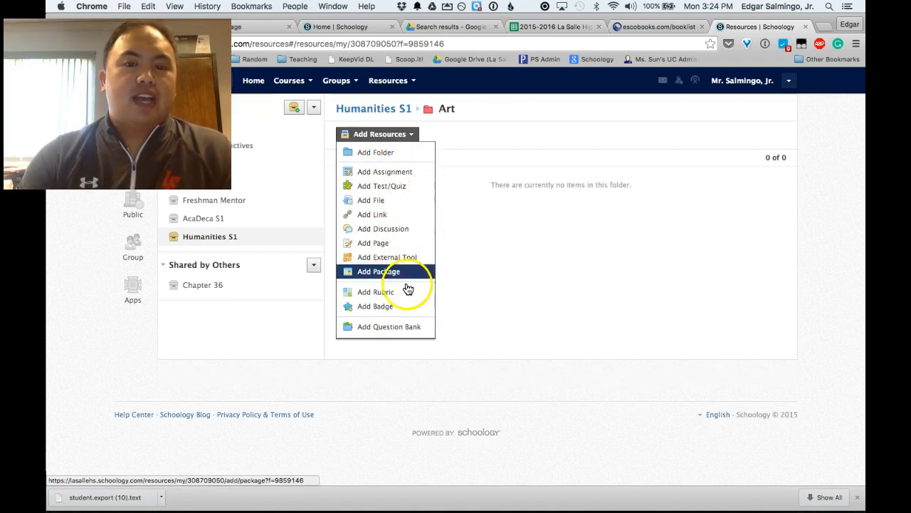
Step: Attach and add GCN Poster Reduce.pdf as a file in the Art folder
{"action": "left_click", "coordinate": [366, 201]}
{"action": "left_click", "coordinate": [363, 191]}
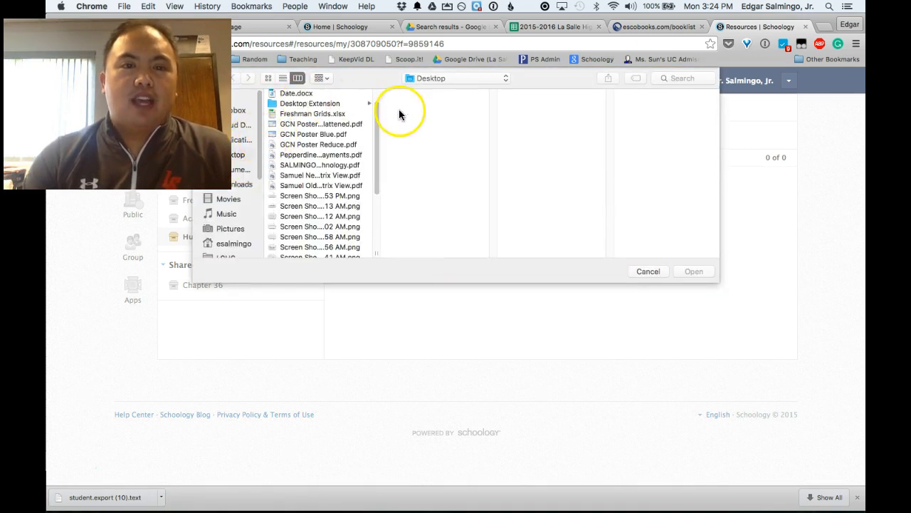
{"action": "double_click", "coordinate": [354, 145]}
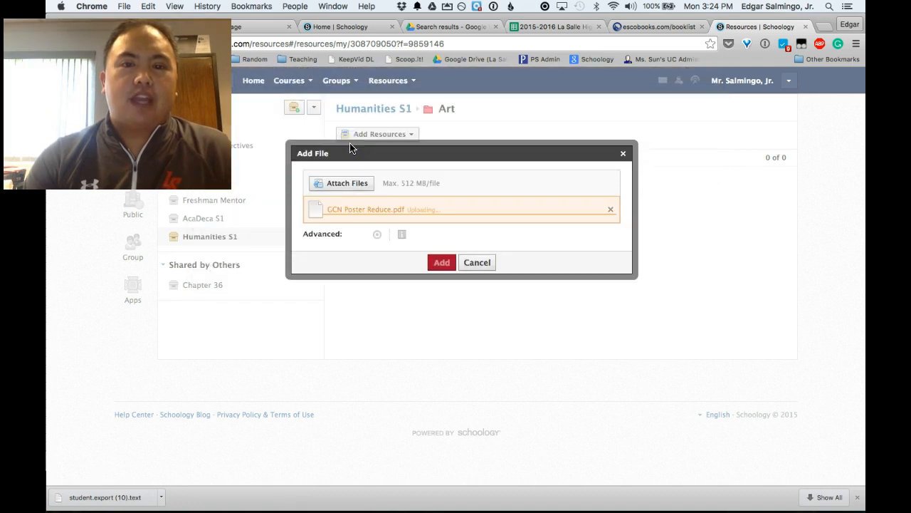
{"action": "left_click", "coordinate": [438, 262]}
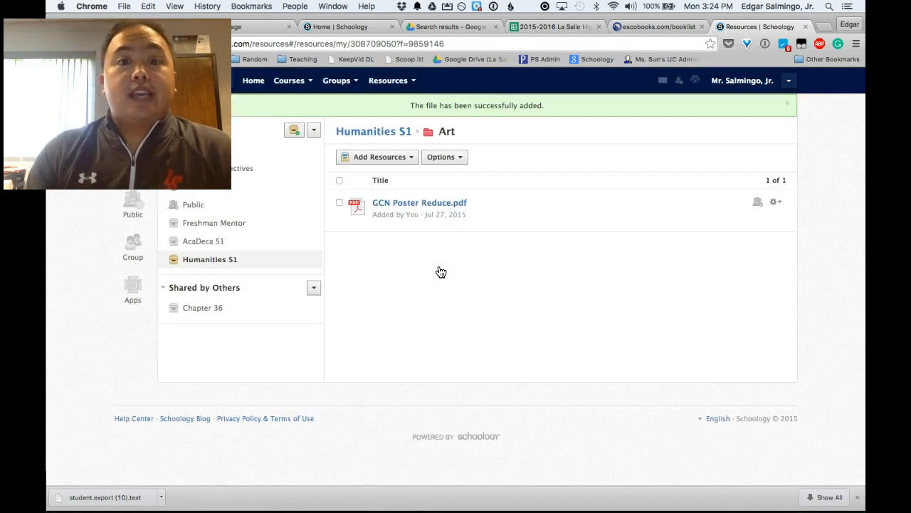
{"action": "left_click", "coordinate": [386, 157]}
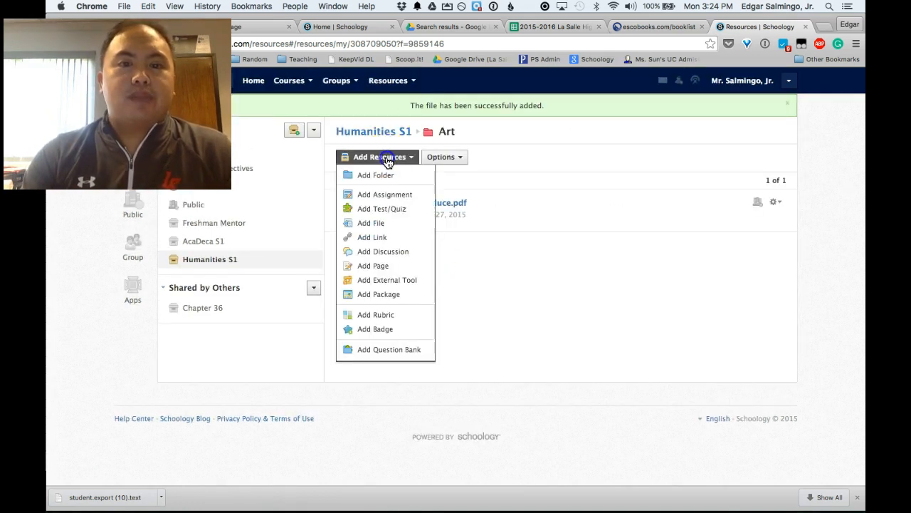
Step: Create a new test/quiz named 'Test' in the Art folder
{"action": "left_click", "coordinate": [391, 208]}
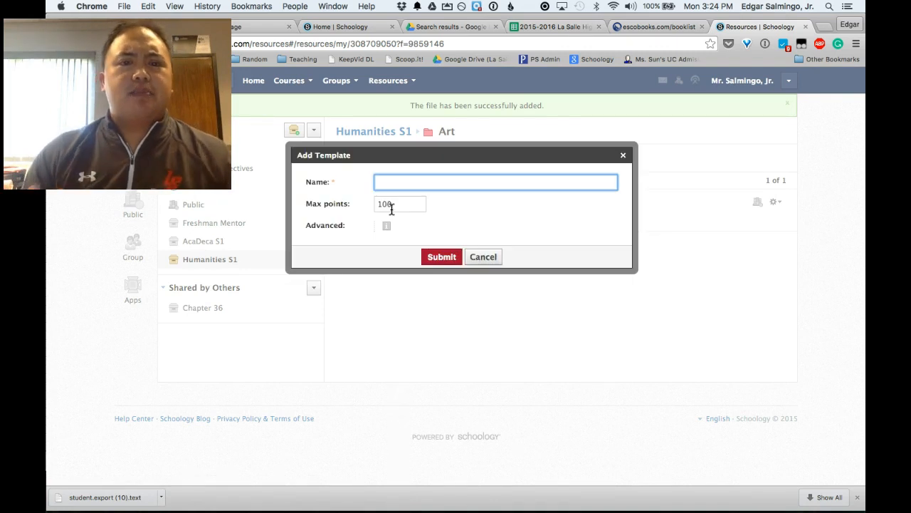
{"action": "type", "text": "Test"}
{"action": "left_click", "coordinate": [436, 255]}
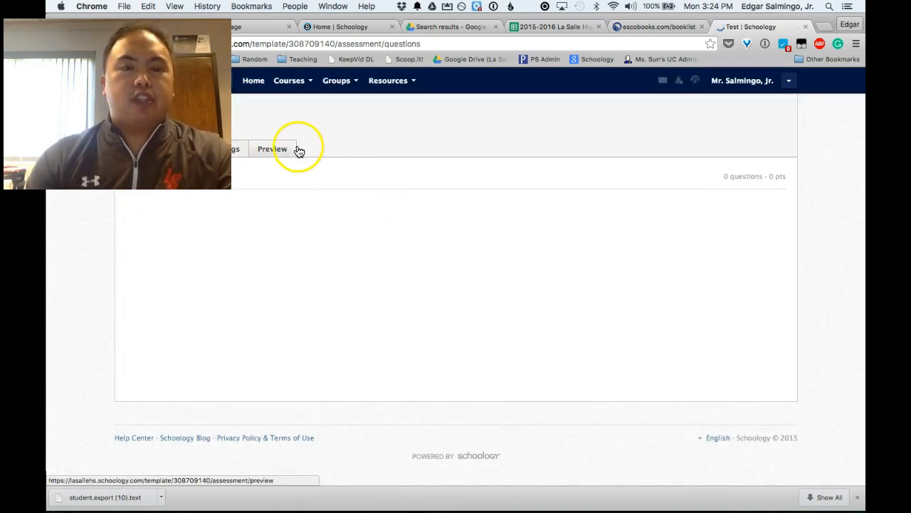
{"action": "left_click", "coordinate": [420, 138]}
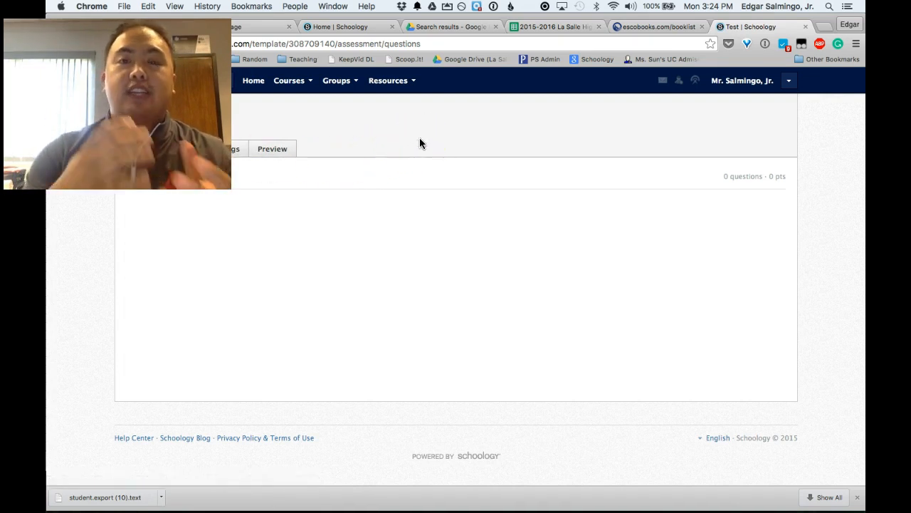
Step: Add and save a 10-point True/False question 'The answer is true.' with its correct answer set
{"action": "left_click", "coordinate": [154, 184]}
{"action": "left_click", "coordinate": [204, 192]}
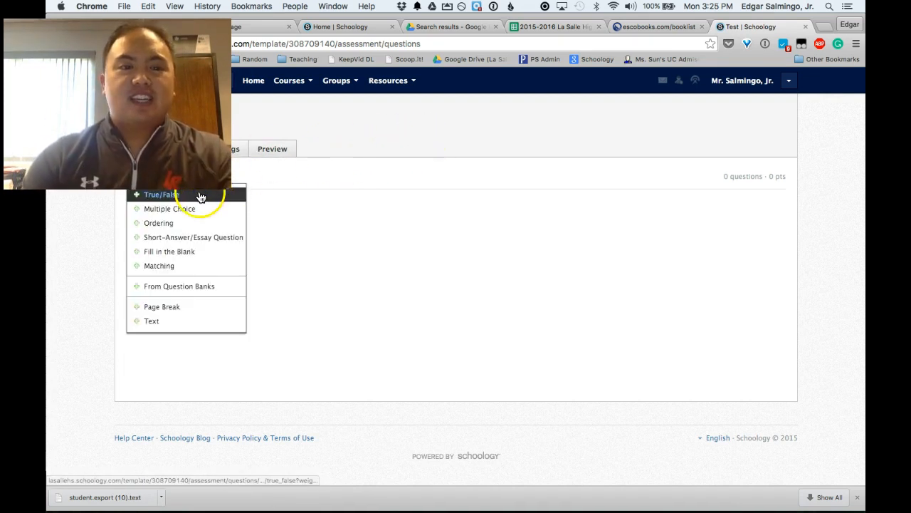
{"action": "left_click", "coordinate": [254, 192]}
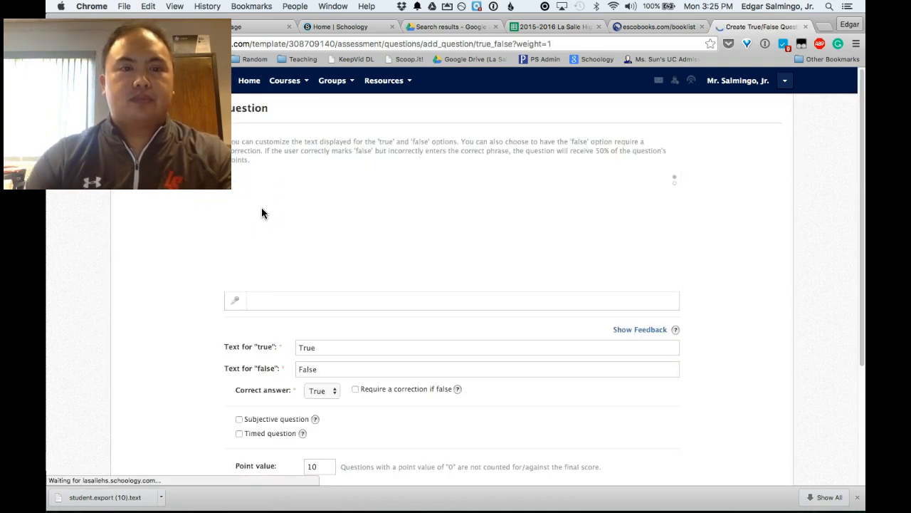
{"action": "left_click", "coordinate": [262, 209]}
{"action": "type", "text": "Th"}
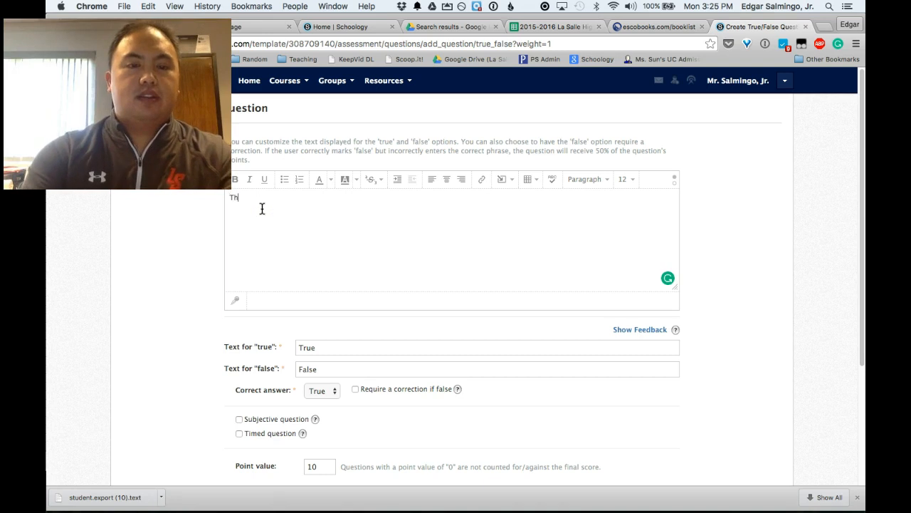
{"action": "type", "text": "e answer is true."}
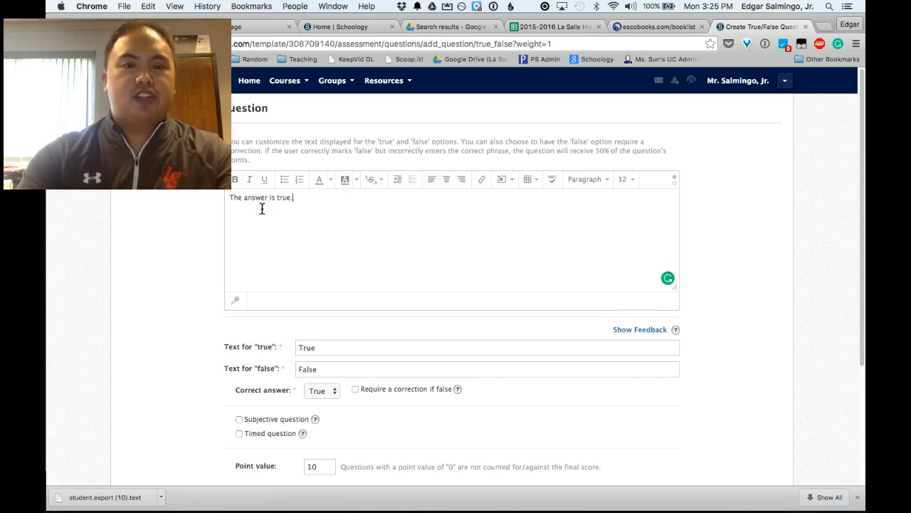
{"action": "left_click", "coordinate": [257, 307]}
{"action": "scroll", "coordinate": [292, 324], "scroll_direction": "down", "scroll_amount": 1}
{"action": "left_click", "coordinate": [322, 364]}
{"action": "scroll", "coordinate": [451, 439], "scroll_direction": "down", "scroll_amount": 1}
{"action": "left_click", "coordinate": [425, 449]}
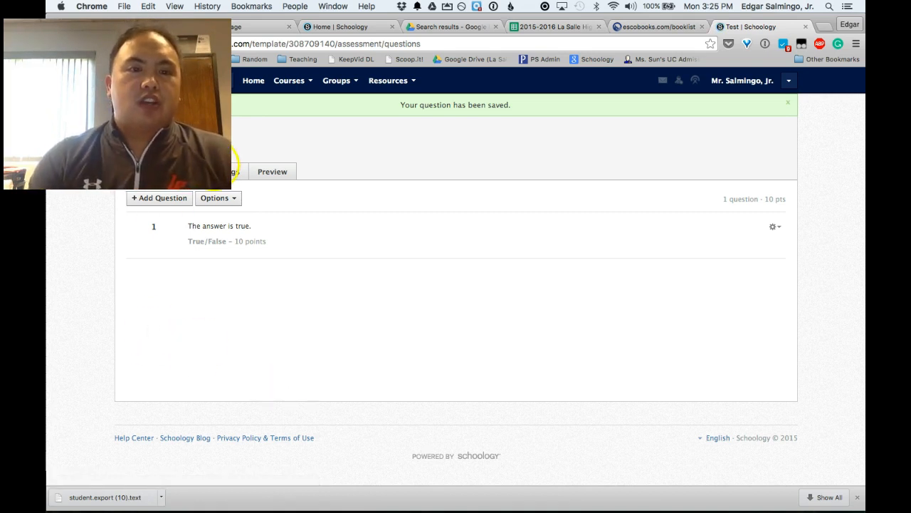
Step: Open the Settings page of the Test quiz
{"action": "left_click", "coordinate": [233, 200]}
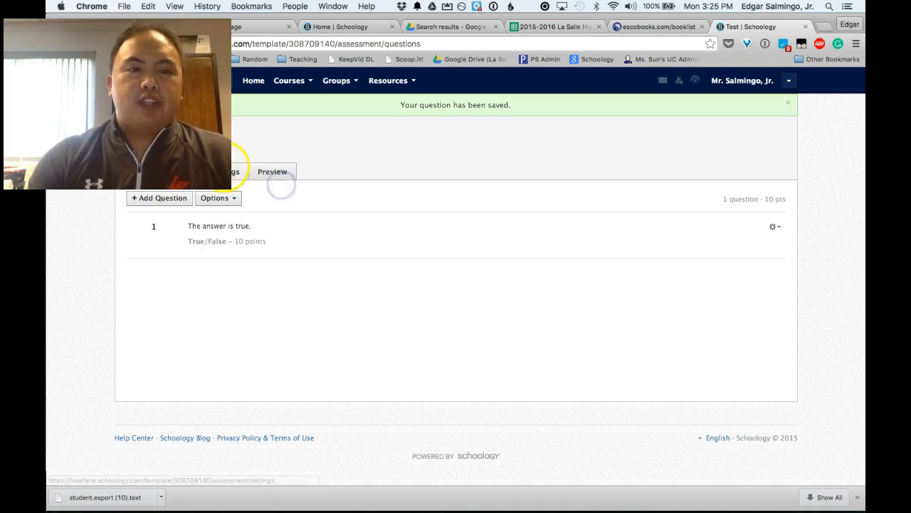
{"action": "left_click", "coordinate": [232, 167]}
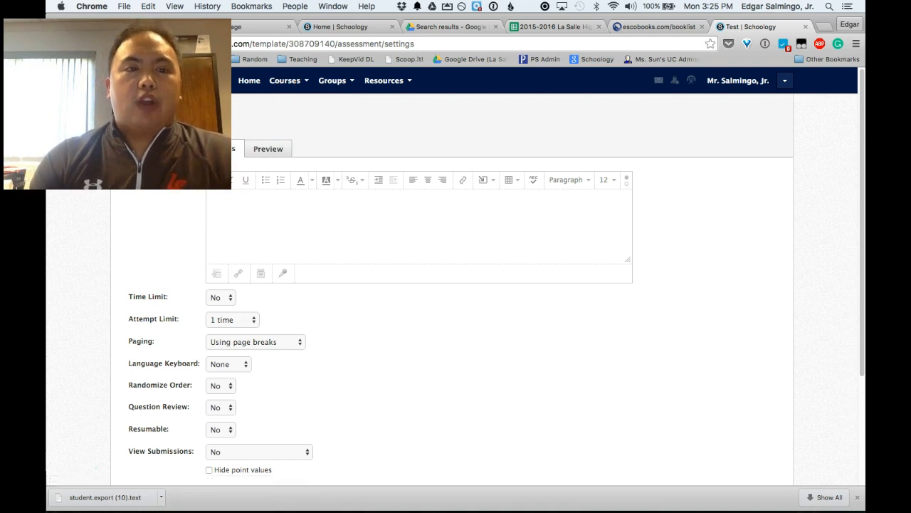
{"action": "left_click", "coordinate": [264, 112]}
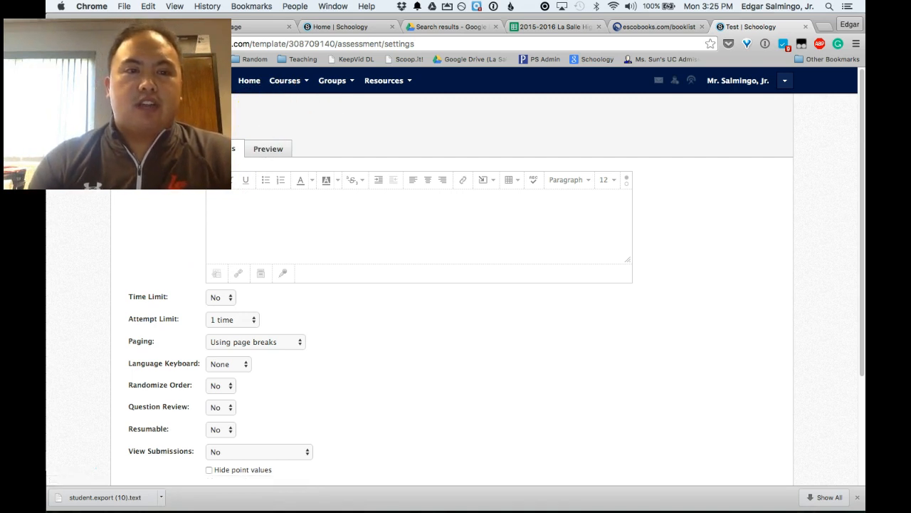
{"action": "left_click", "coordinate": [301, 101]}
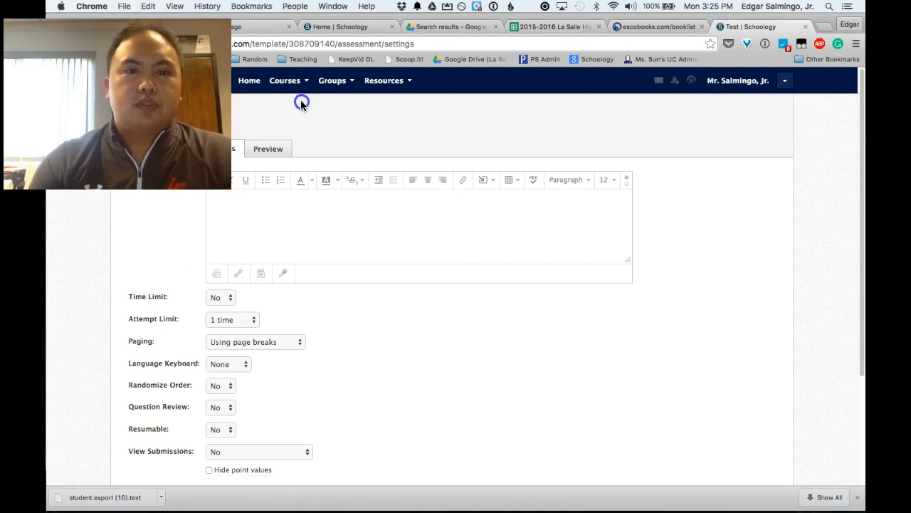
Step: Navigate Personal resources into Humanities S1 and the Art folder to confirm the PDF and Test quiz
{"action": "left_click", "coordinate": [385, 79]}
{"action": "left_click", "coordinate": [392, 105]}
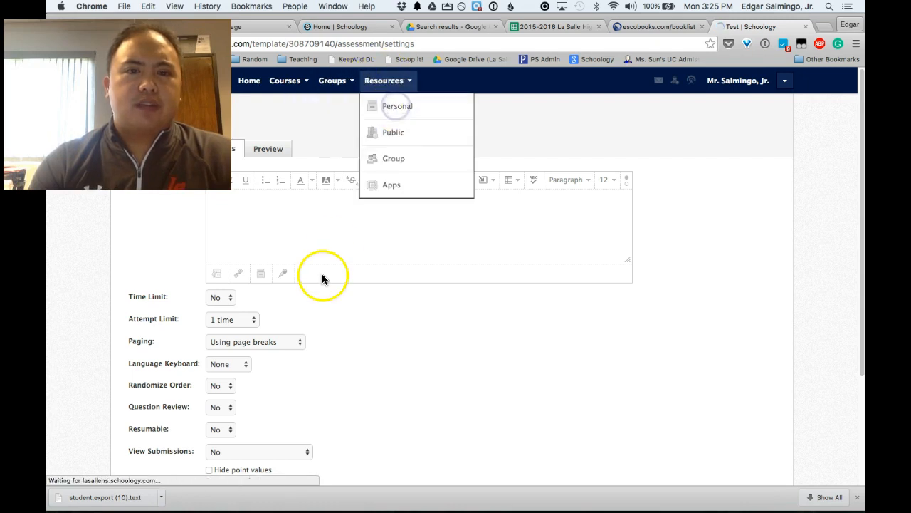
{"action": "left_click", "coordinate": [216, 237]}
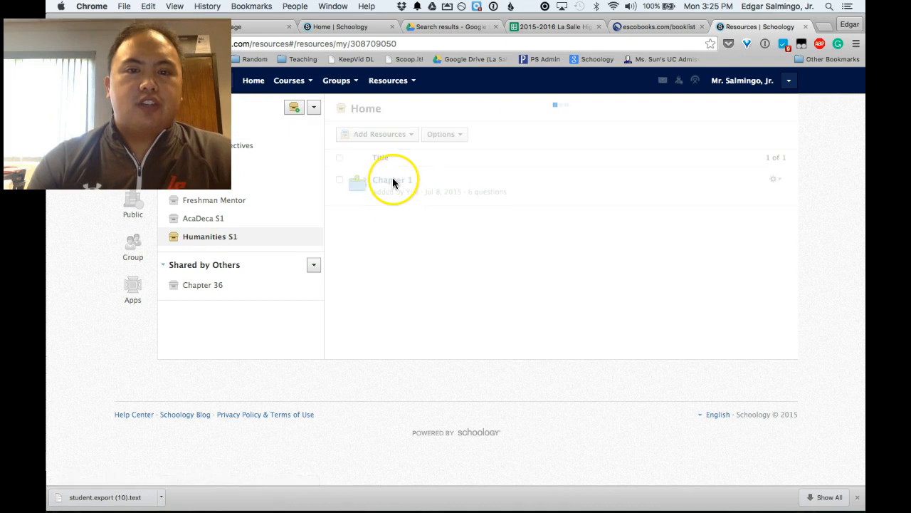
{"action": "left_click", "coordinate": [374, 178]}
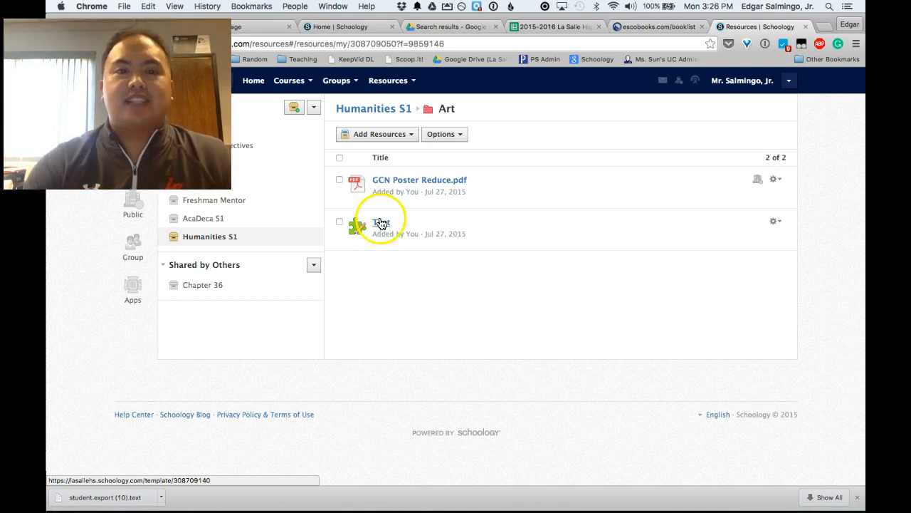
{"action": "left_click", "coordinate": [227, 240]}
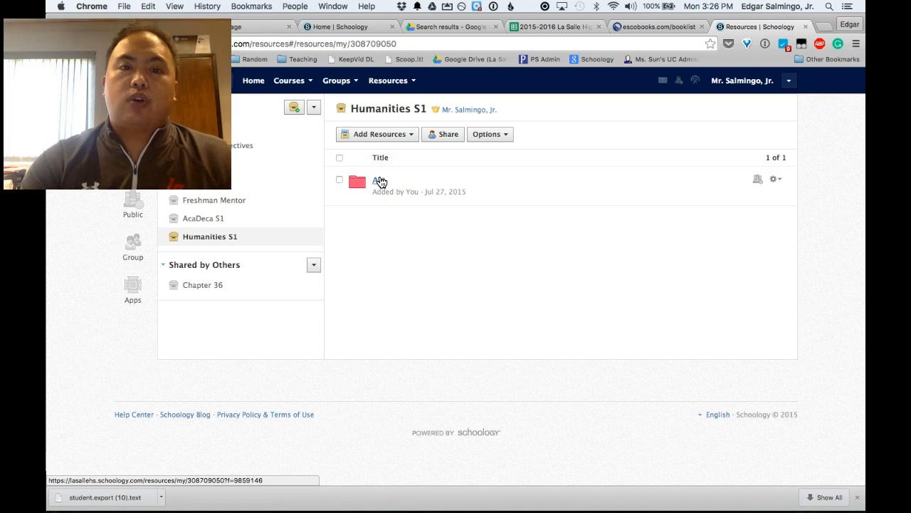
Step: Select the Art folder, choose Edit > Add to Course, and pick Humanities A: Section 1
{"action": "left_click", "coordinate": [339, 181]}
{"action": "left_click", "coordinate": [340, 181]}
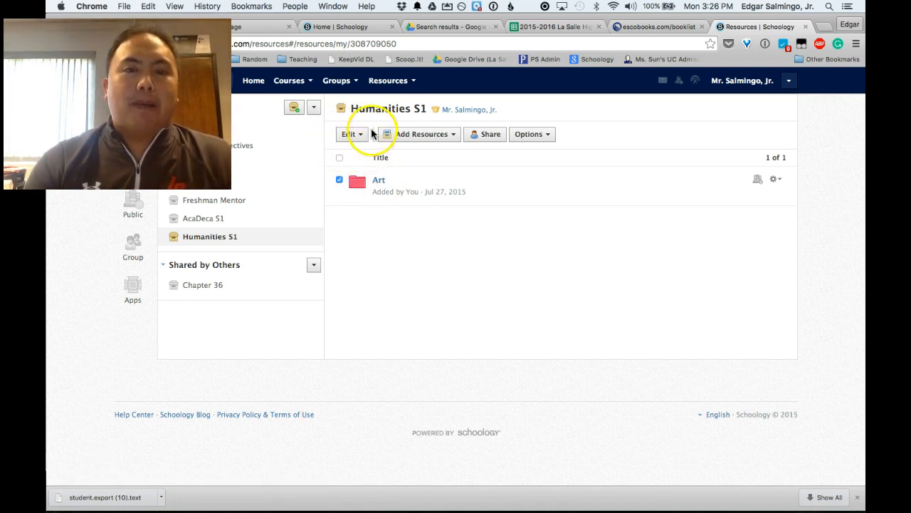
{"action": "left_click", "coordinate": [340, 179]}
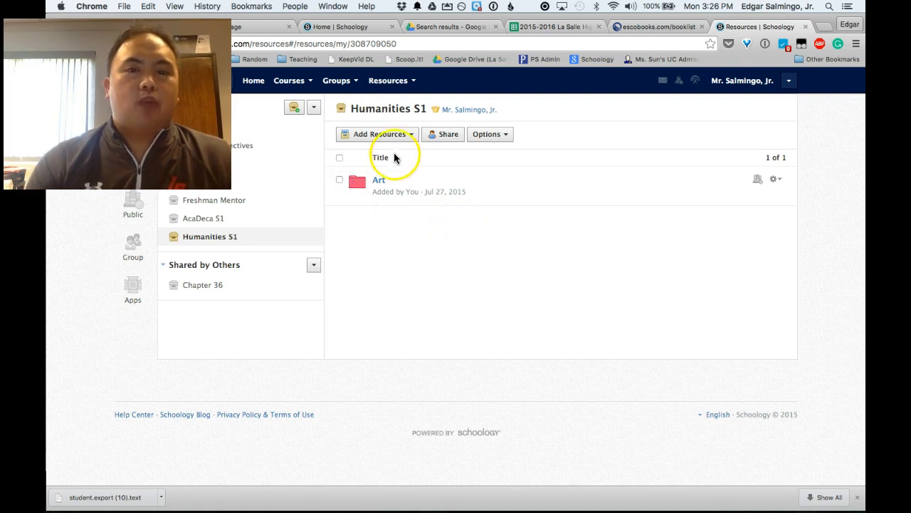
{"action": "left_click", "coordinate": [339, 181]}
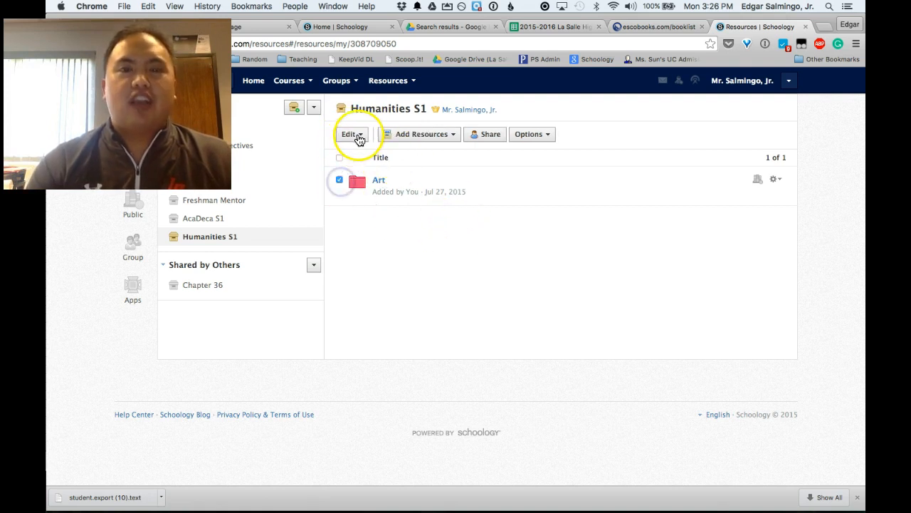
{"action": "left_click", "coordinate": [360, 135]}
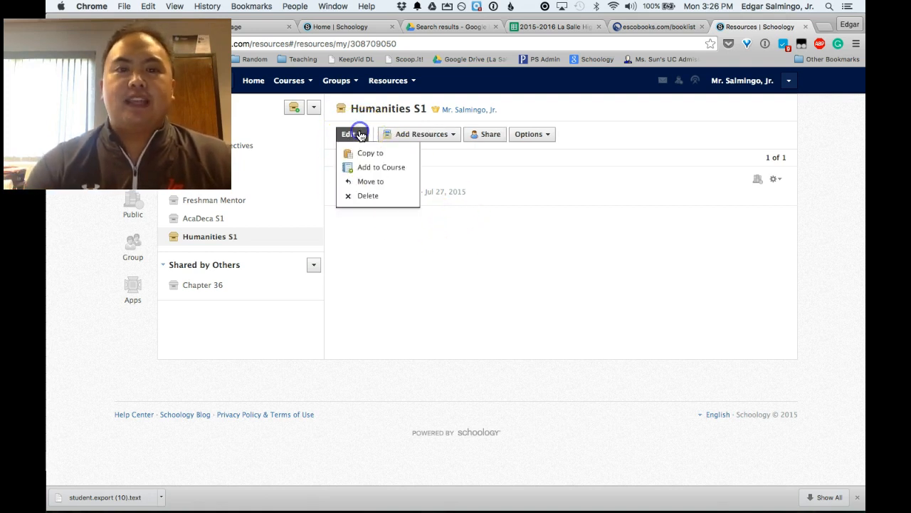
{"action": "left_click", "coordinate": [377, 171]}
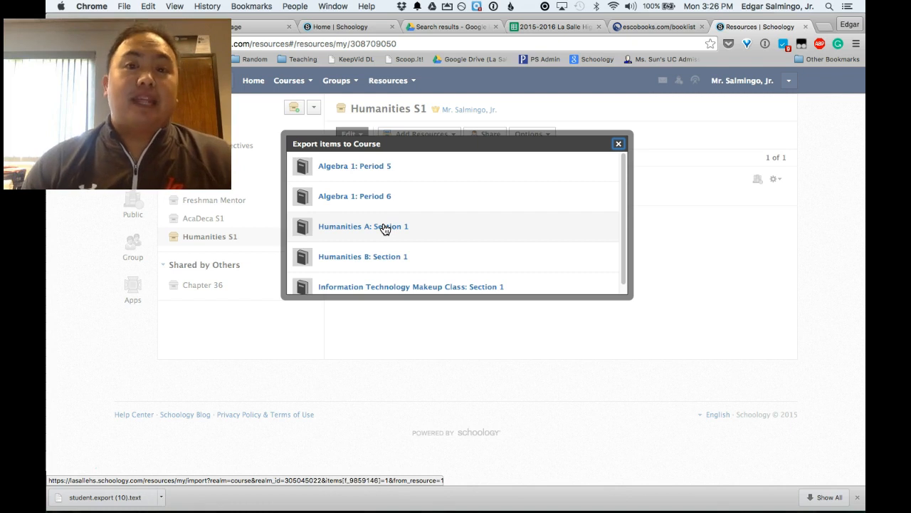
{"action": "left_click", "coordinate": [385, 228]}
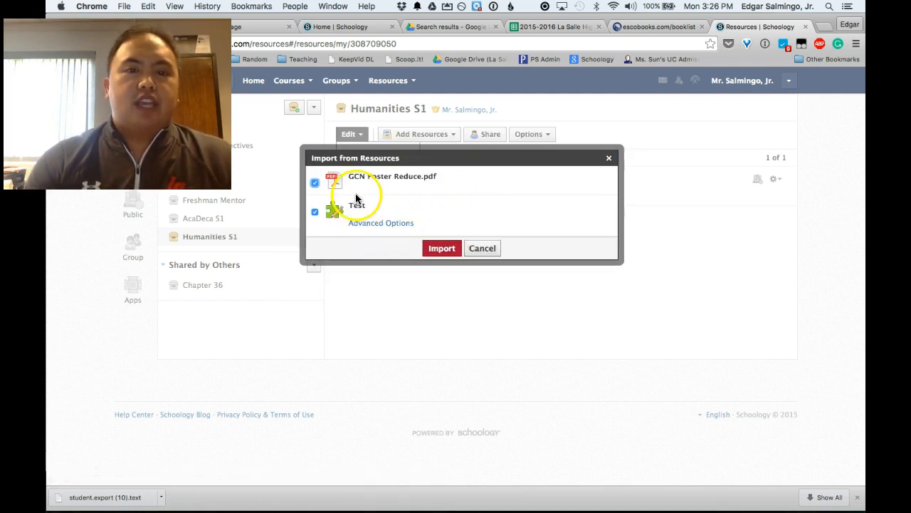
Step: Import with Test set to 50 max points and due August 24, 2015, then close the dialog
{"action": "left_click", "coordinate": [377, 225]}
{"action": "double_click", "coordinate": [418, 221]}
{"action": "type", "text": "50"}
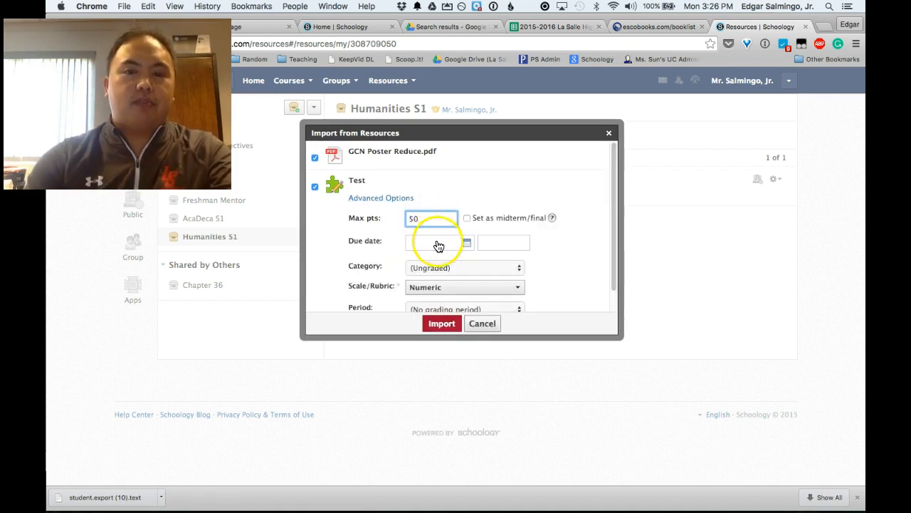
{"action": "left_click", "coordinate": [437, 242]}
{"action": "left_click", "coordinate": [549, 266]}
{"action": "left_click", "coordinate": [446, 352]}
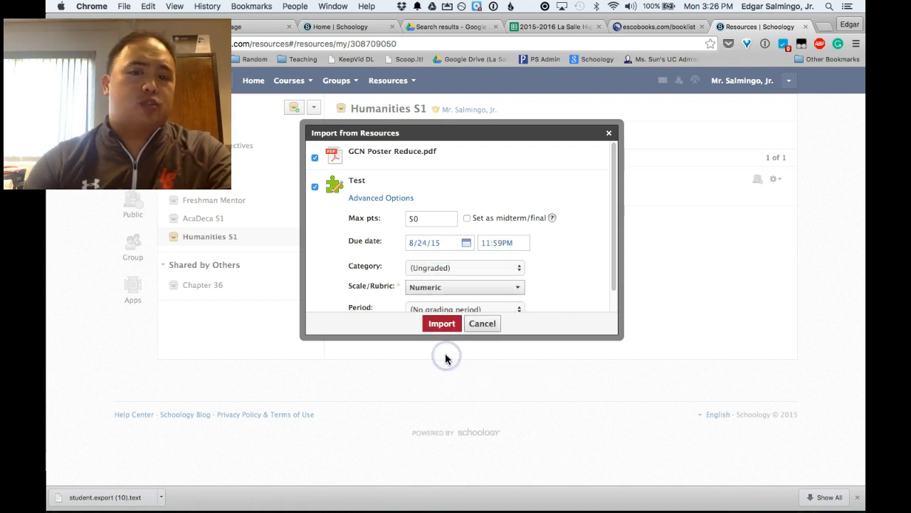
{"action": "scroll", "coordinate": [438, 288], "scroll_direction": "down", "scroll_amount": 1}
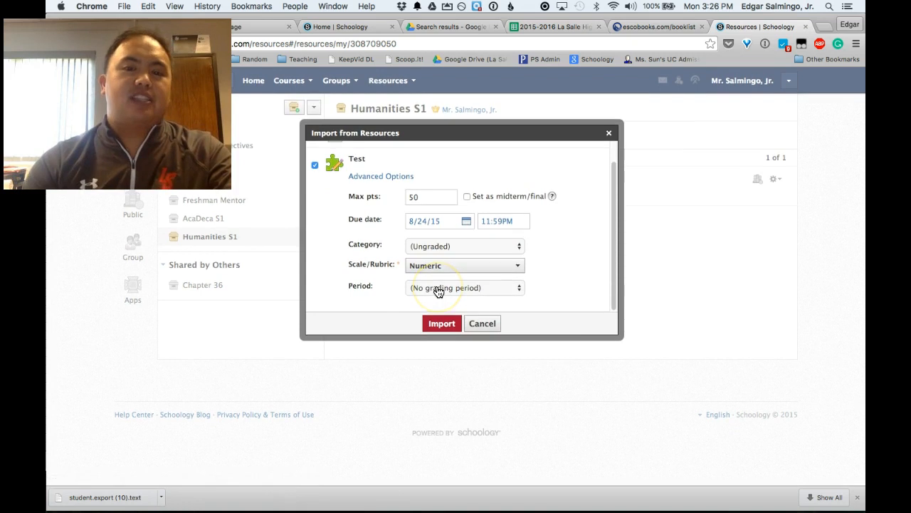
{"action": "left_click", "coordinate": [442, 324]}
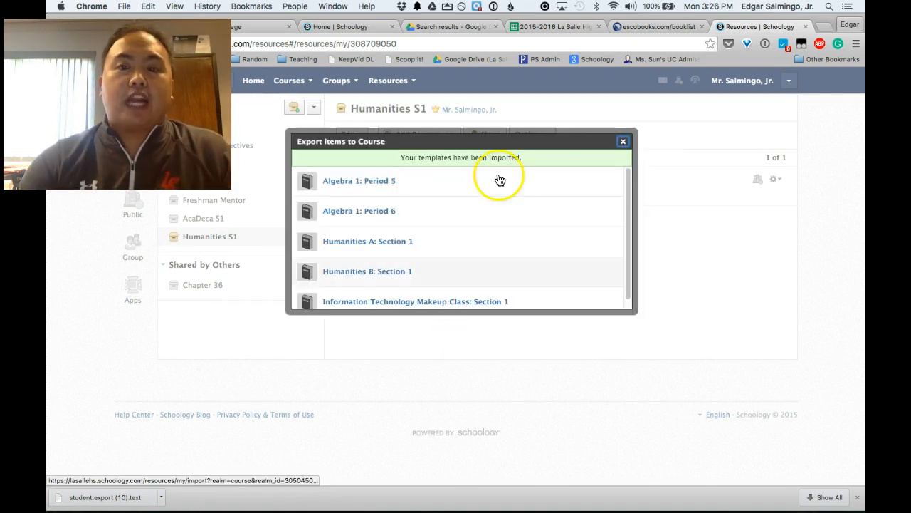
{"action": "left_click", "coordinate": [623, 142]}
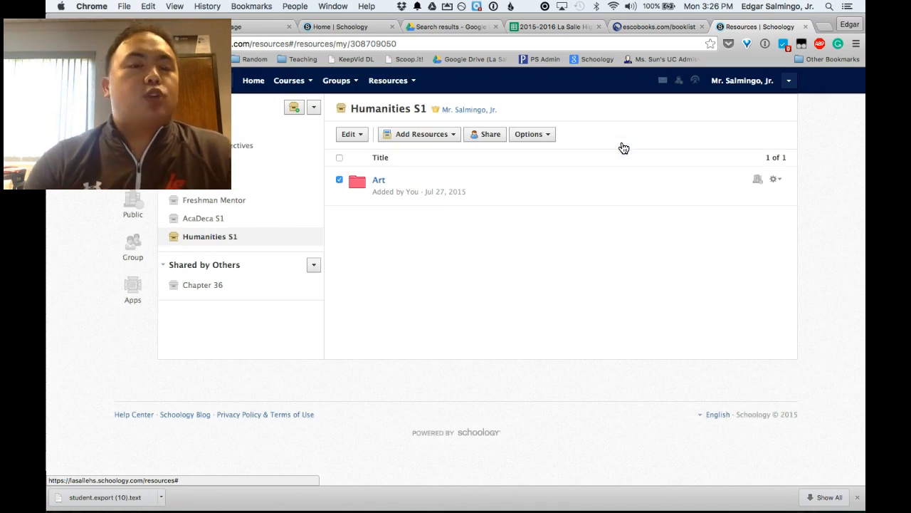
Step: Open Humanities A: Section 1 materials and expand the Art folder showing the PDF and Test
{"action": "left_click", "coordinate": [302, 84]}
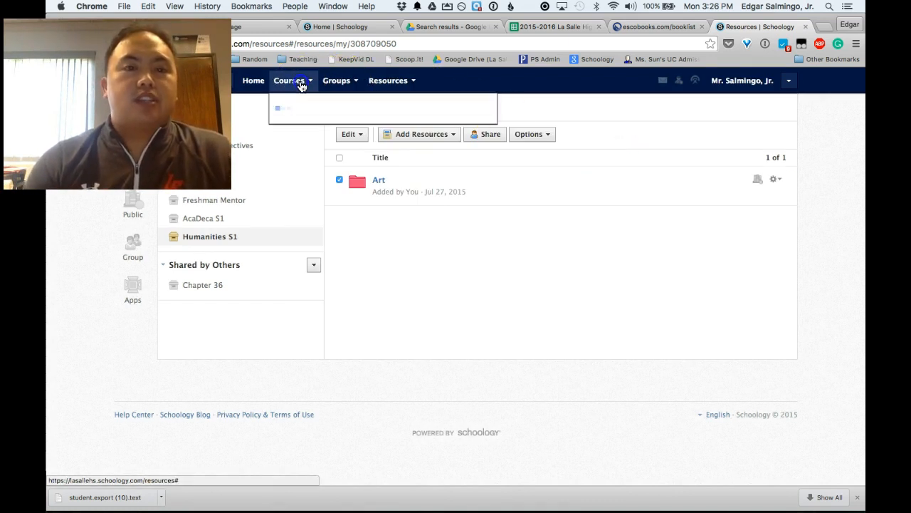
{"action": "left_click", "coordinate": [322, 166]}
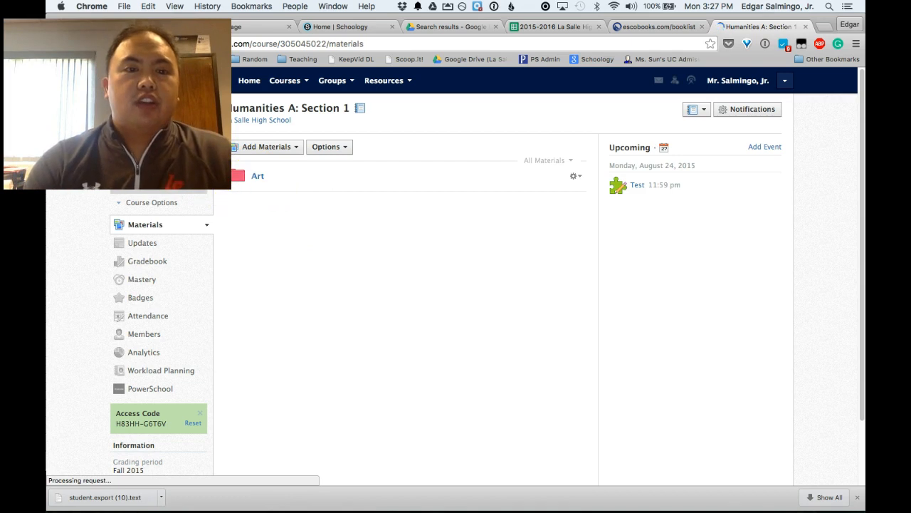
{"action": "left_click_drag", "start_coordinate": [308, 218], "coordinate": [308, 208]}
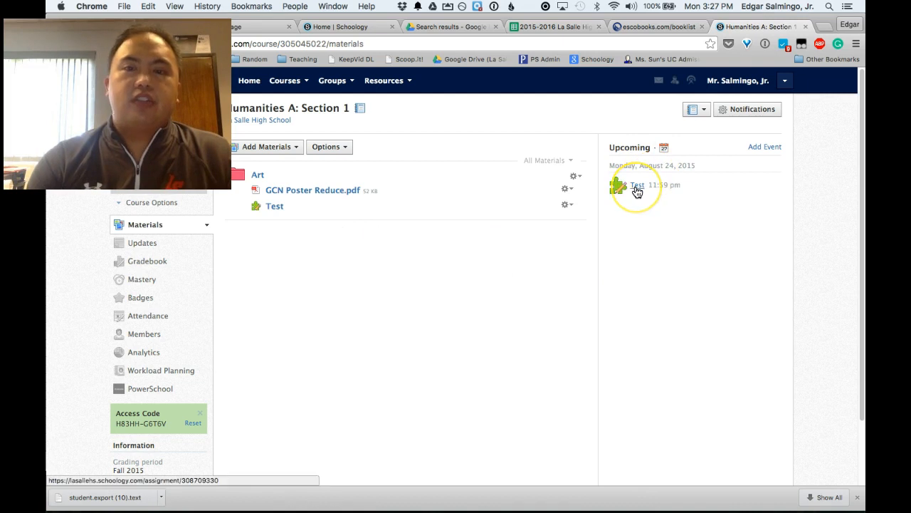
{"action": "left_click", "coordinate": [552, 162]}
{"action": "left_click", "coordinate": [546, 195]}
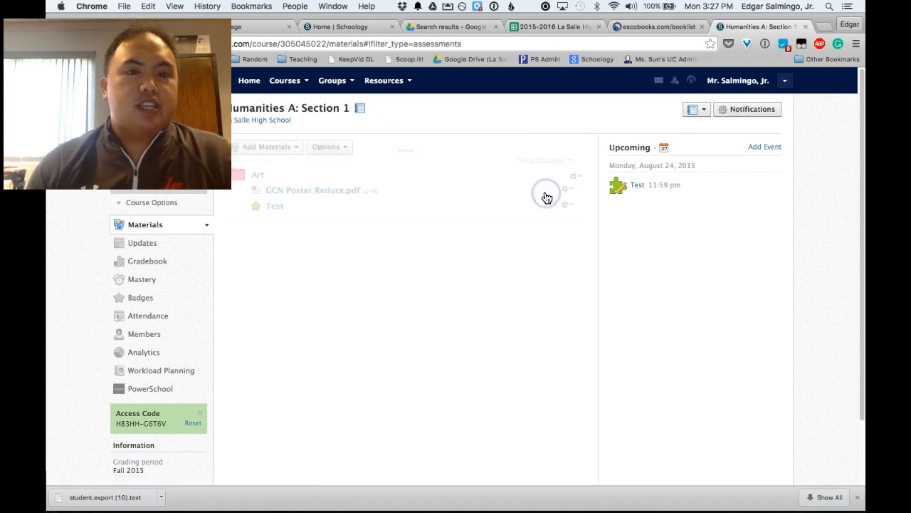
{"action": "left_click", "coordinate": [542, 161]}
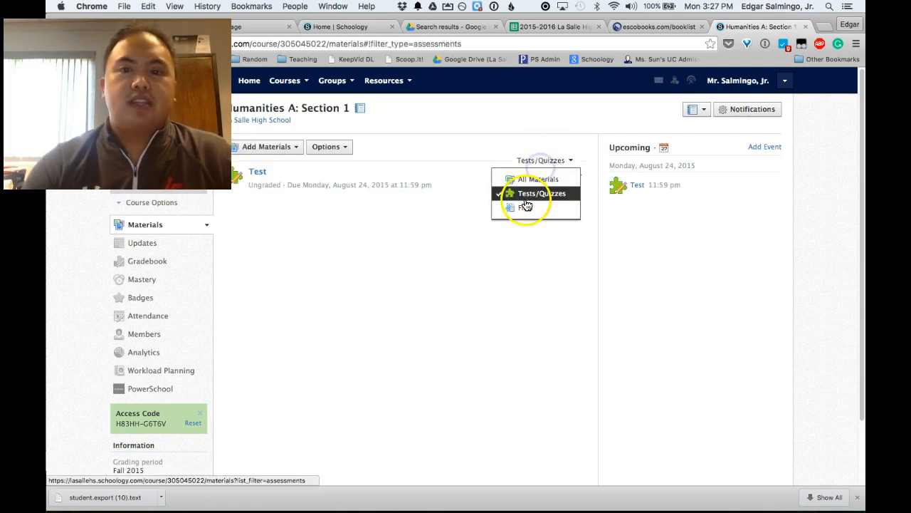
{"action": "left_click", "coordinate": [509, 179]}
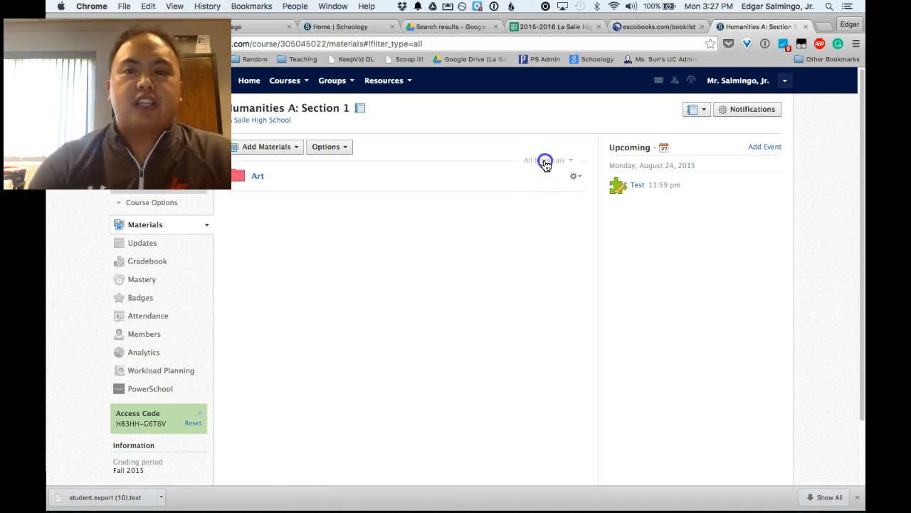
{"action": "left_click", "coordinate": [545, 161]}
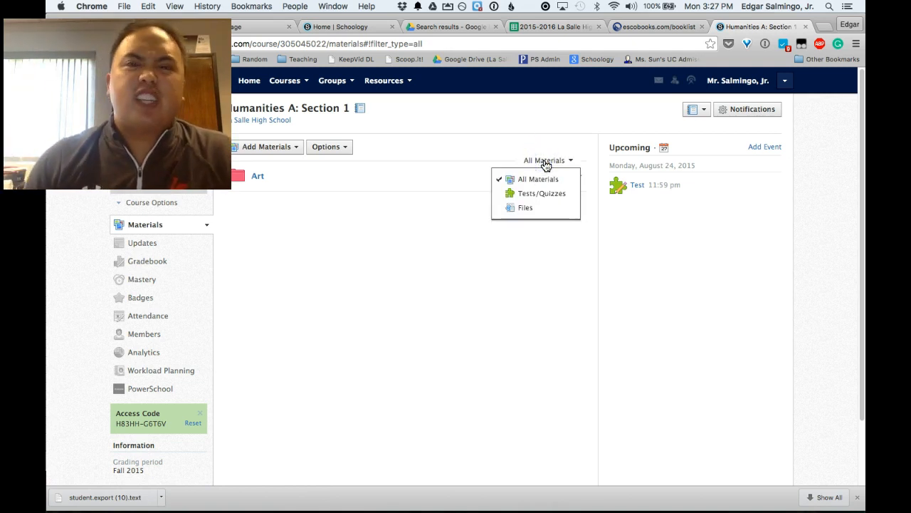
{"action": "left_click", "coordinate": [539, 179]}
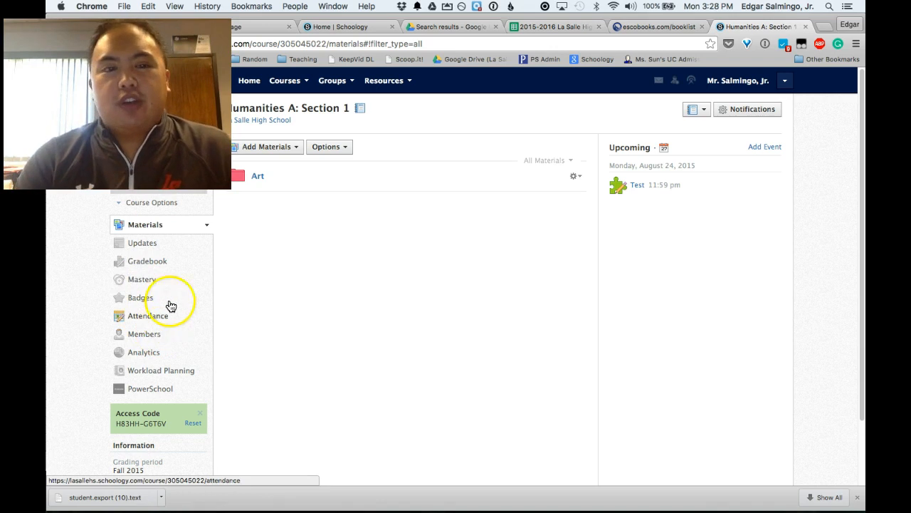
Step: Go to the Humanities B: Section 1 course from Courses and view its Members list
{"action": "left_click", "coordinate": [285, 81]}
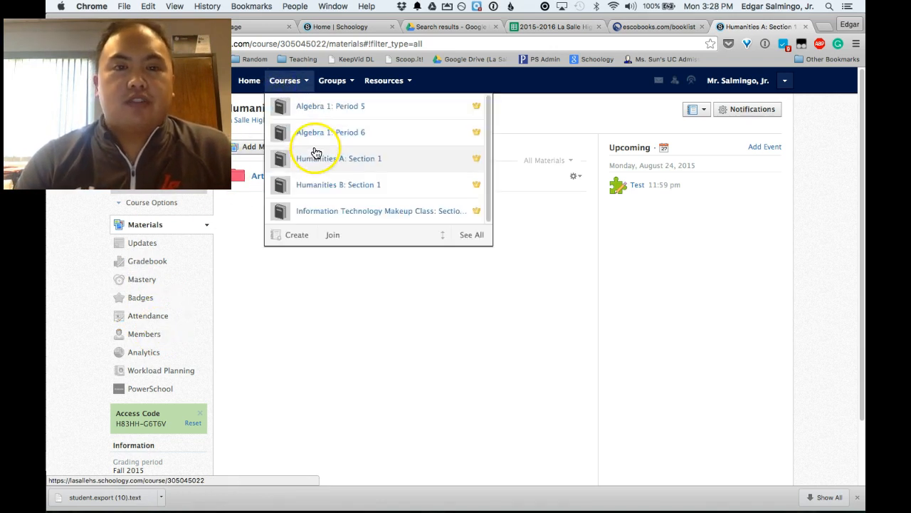
{"action": "left_click", "coordinate": [320, 186]}
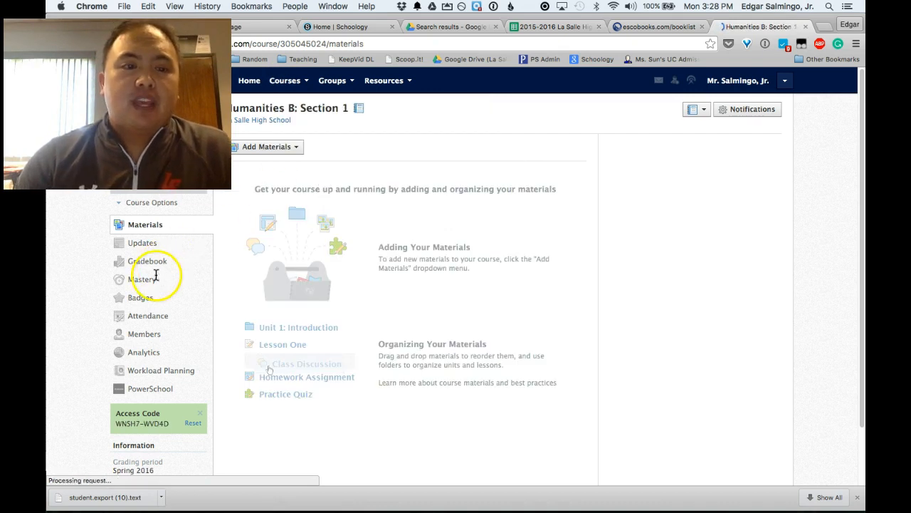
{"action": "left_click", "coordinate": [152, 335]}
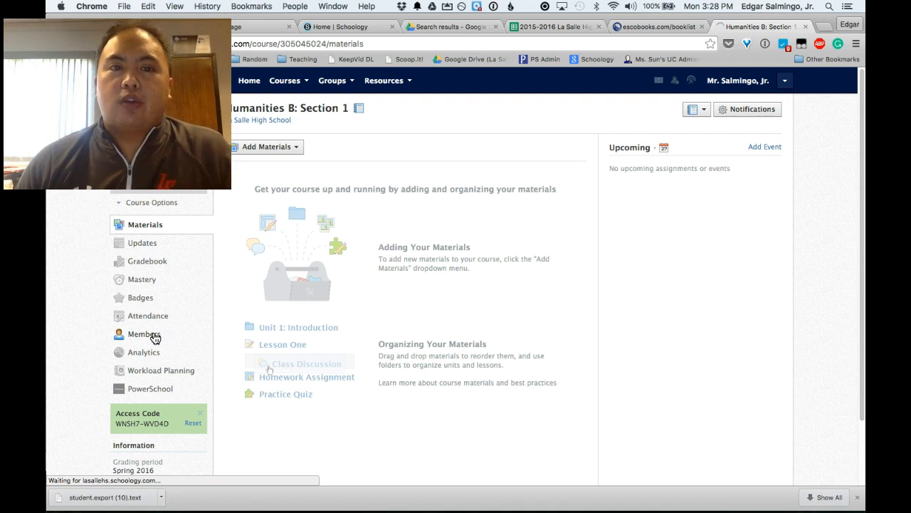